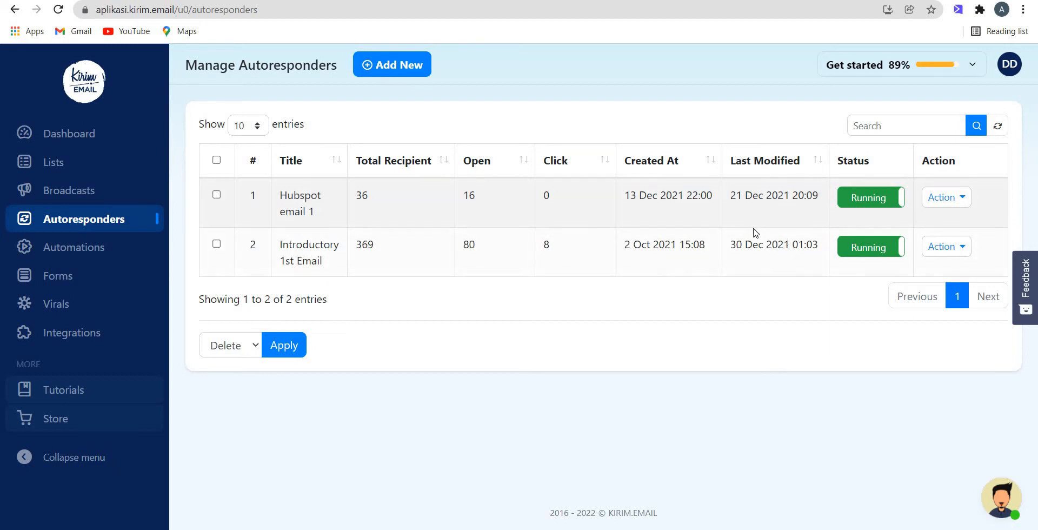
Step: Start creating a new autoresponder and look through its preset email sequence
left_click(954, 198)
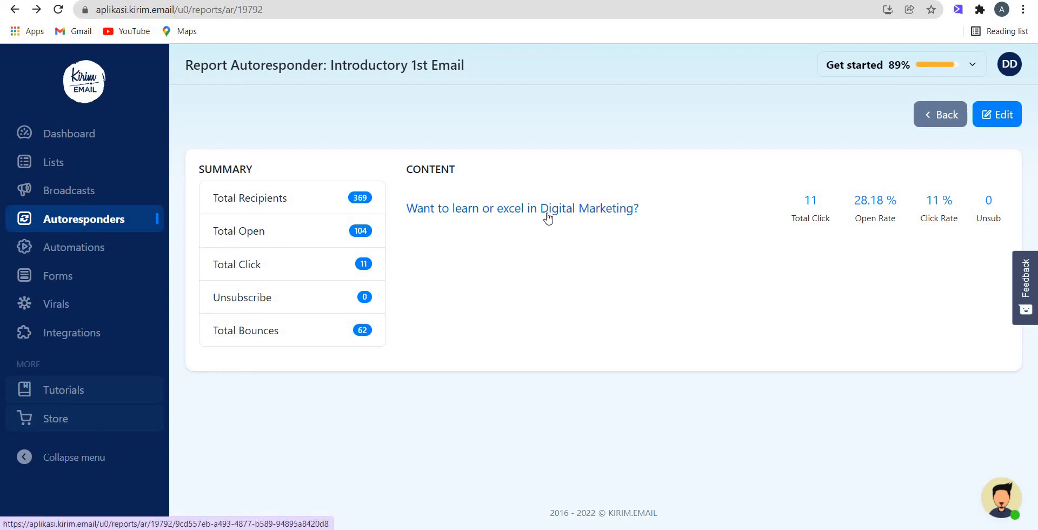
key("alt+Left")
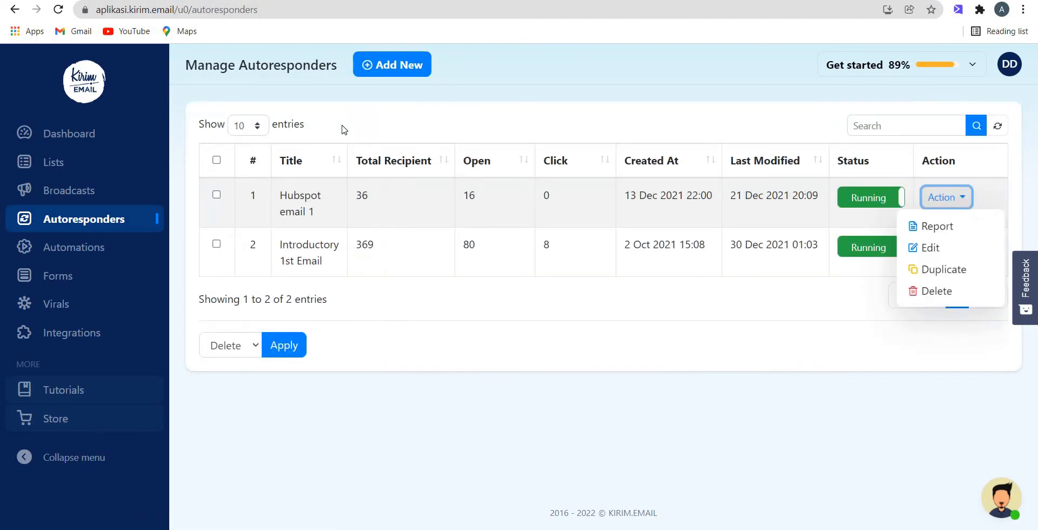
left_click(408, 74)
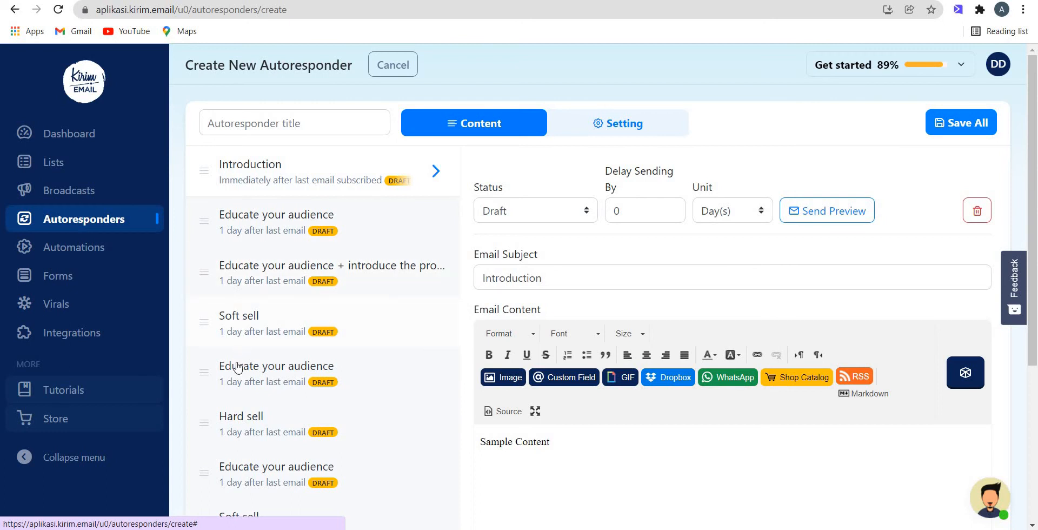
scroll(245, 377, "down", 3)
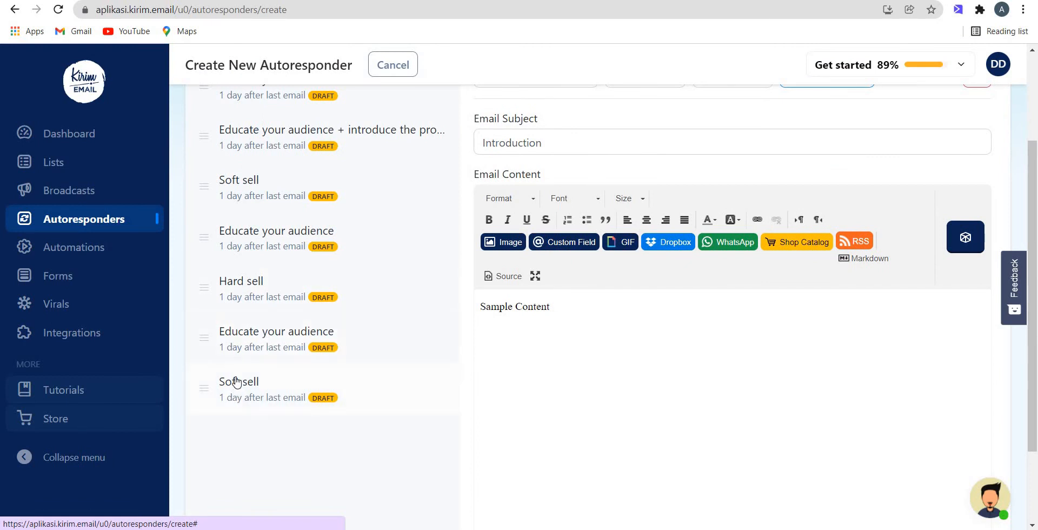
scroll(250, 296, "up", 3)
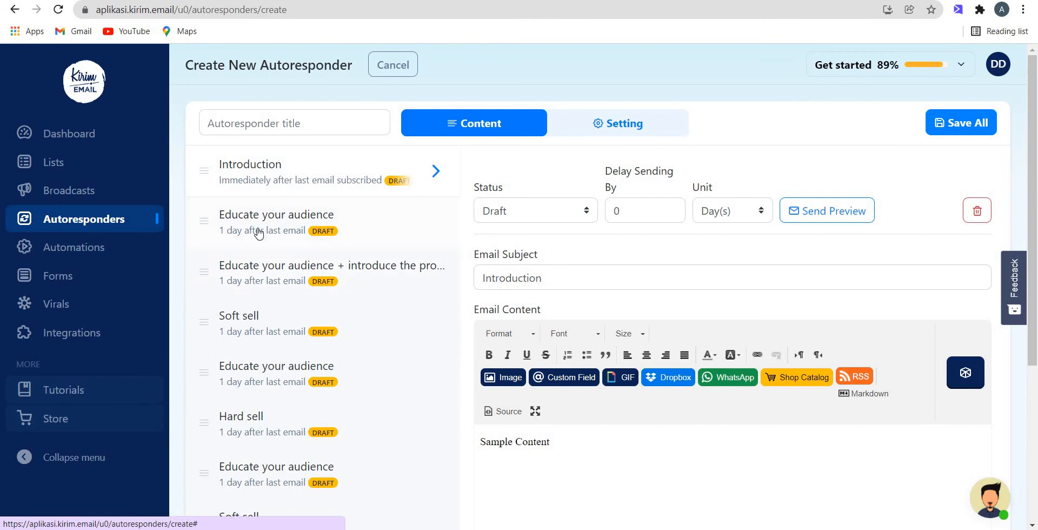
Step: Set the sending delay of the "Educate your audience + introduce the product" email to 3 Day(s), keeping its status as Draft
left_click(244, 282)
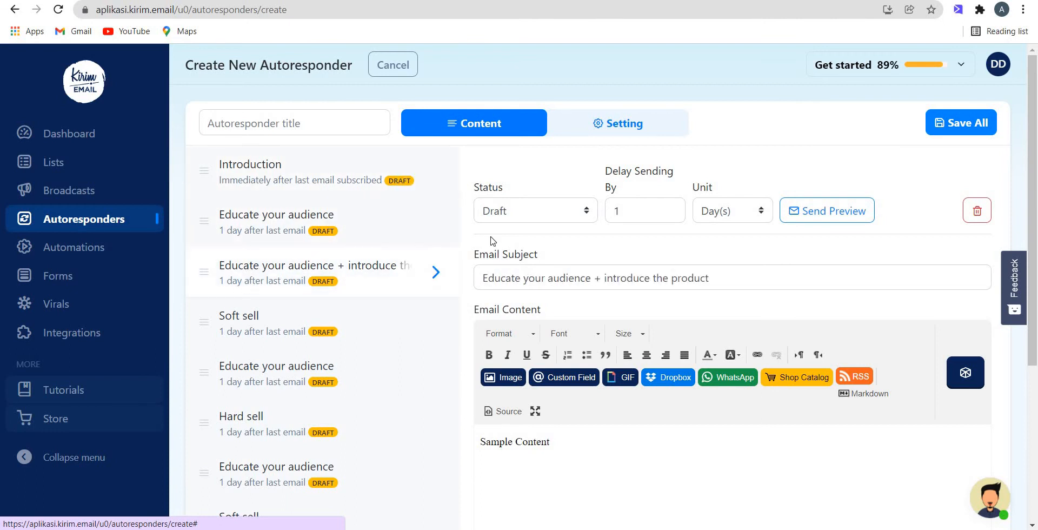
left_click(669, 209)
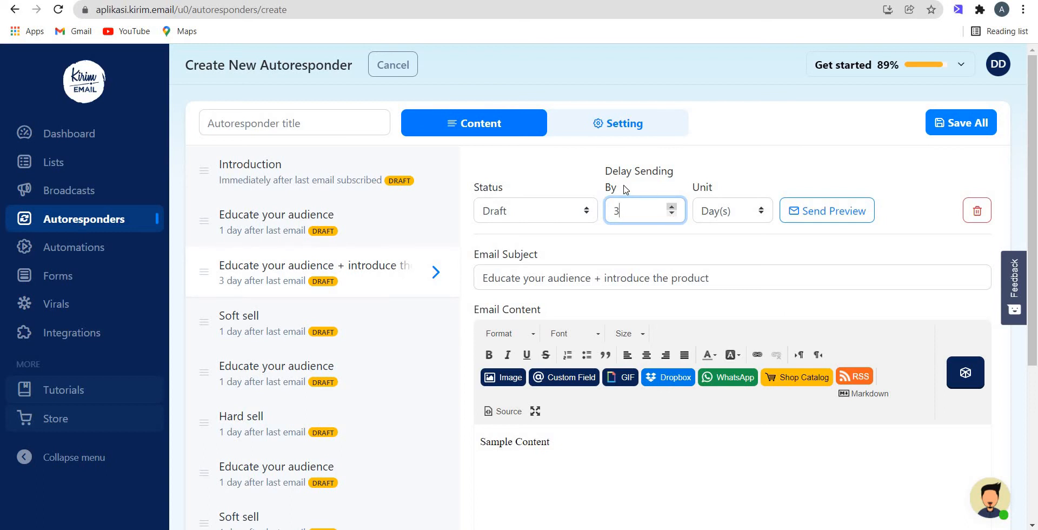
left_click(763, 210)
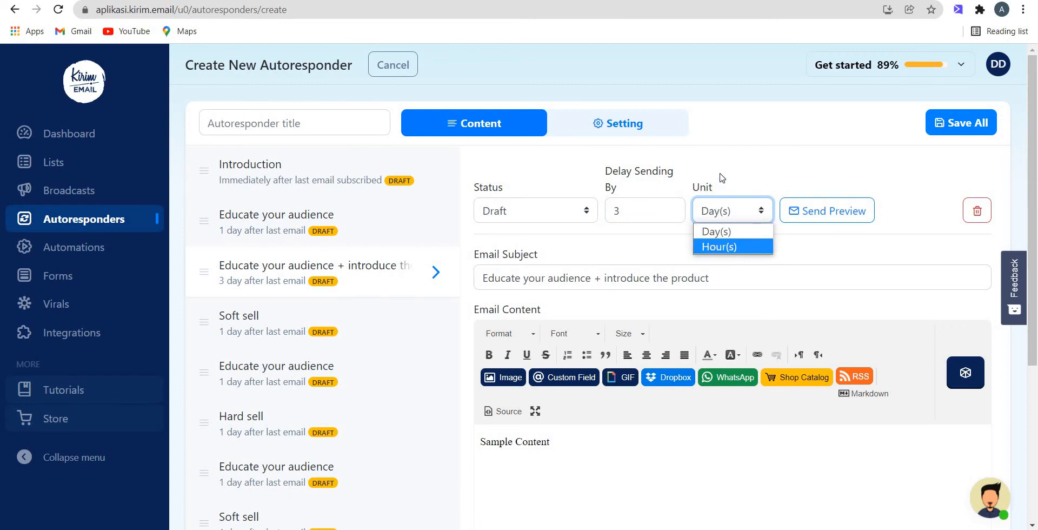
left_click(717, 232)
left_click(551, 216)
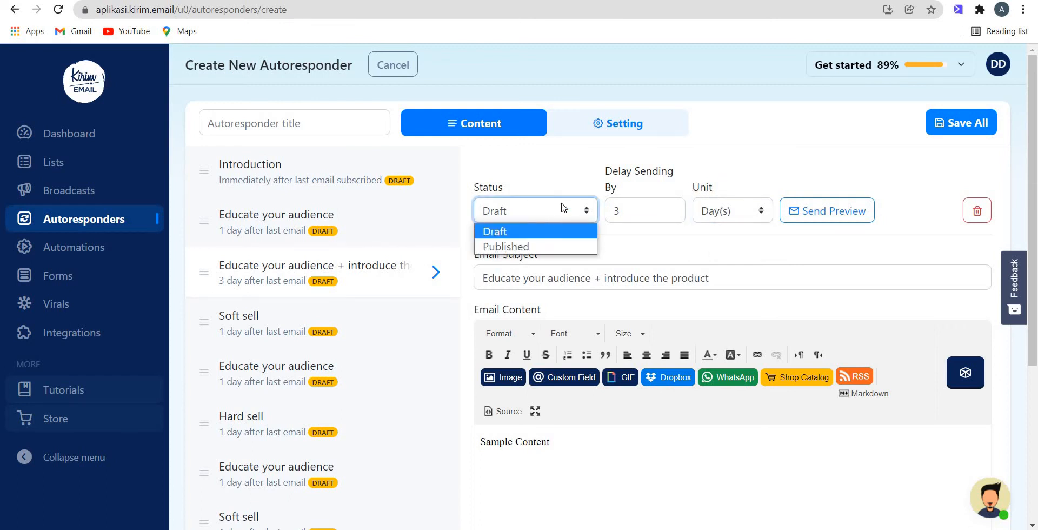
left_click(387, 186)
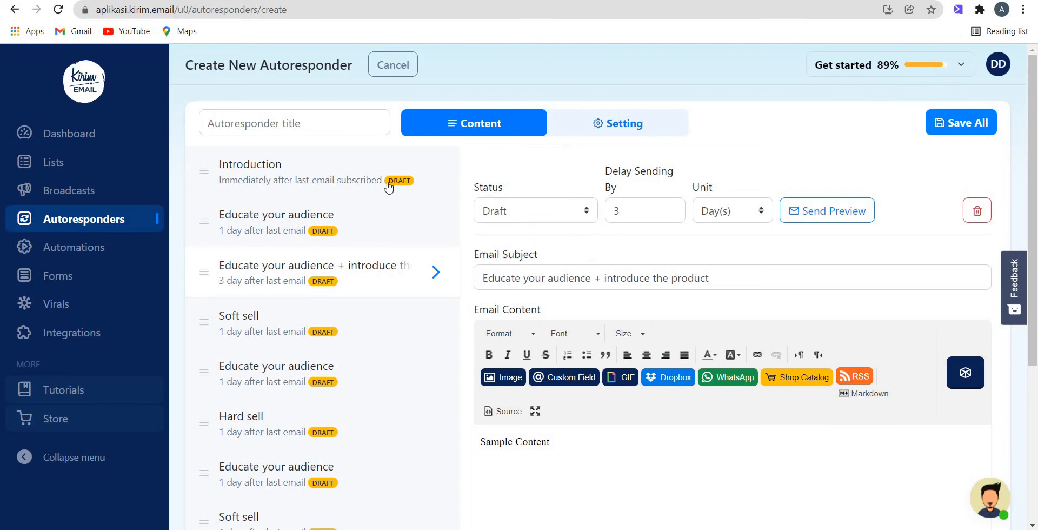
Step: Open the Introduction email of the sequence and check its status options
left_click(346, 176)
scroll(616, 254, "down", 2)
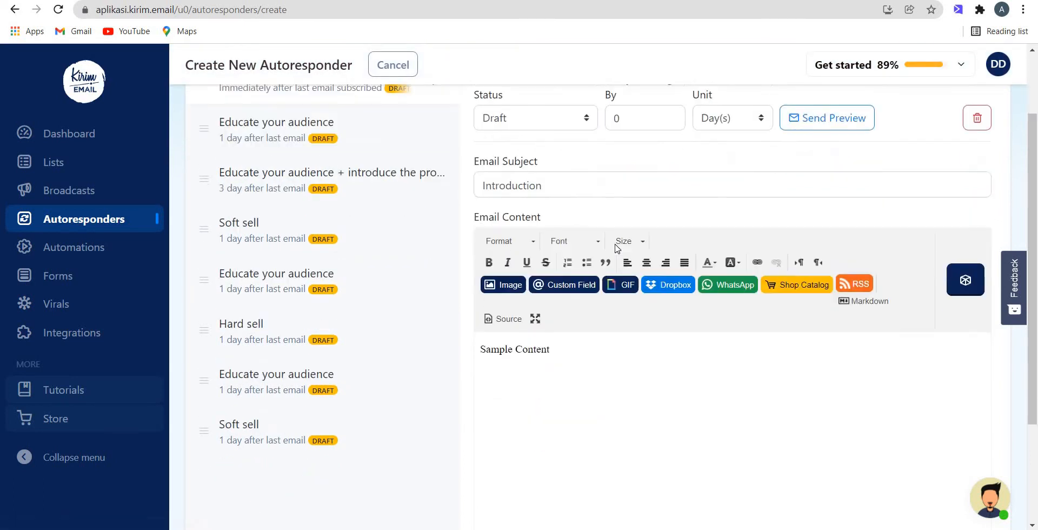
scroll(538, 212, "up", 2)
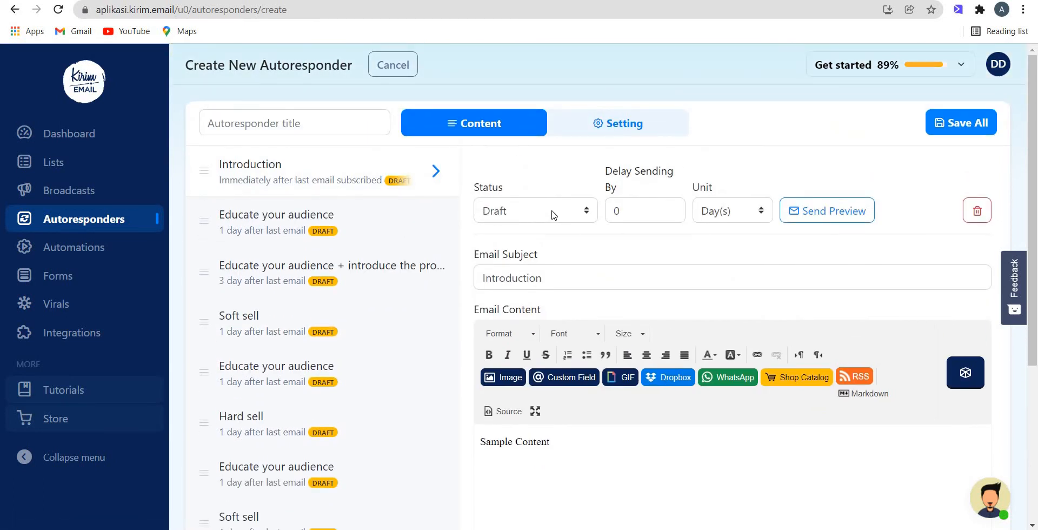
left_click(553, 214)
left_click(554, 213)
Step: Select the Introduction email's sample content, look through the design in the Email Builder, and close the builder
scroll(579, 324, "down", 2)
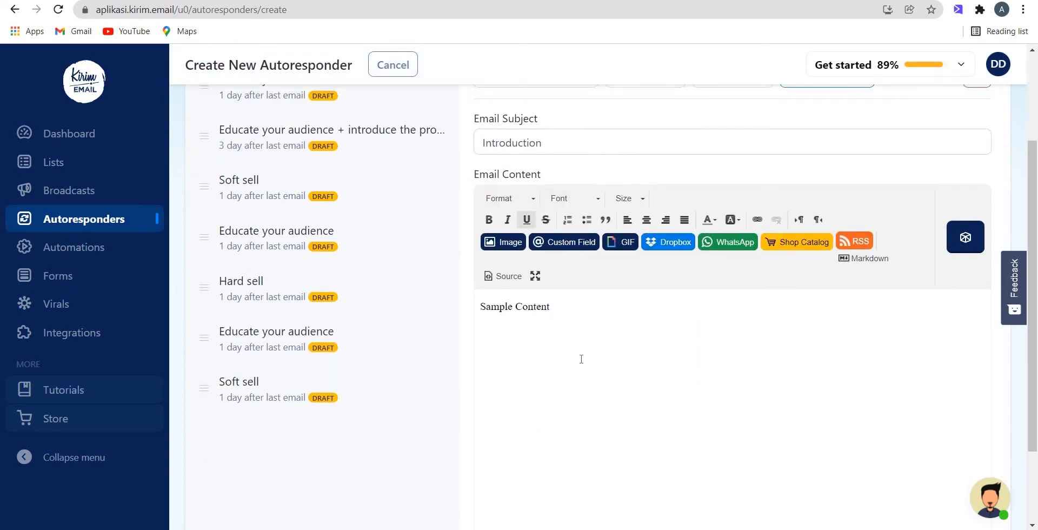
left_click(579, 319)
key("ctrl+shift+Left")
key("ctrl+shift+Left")
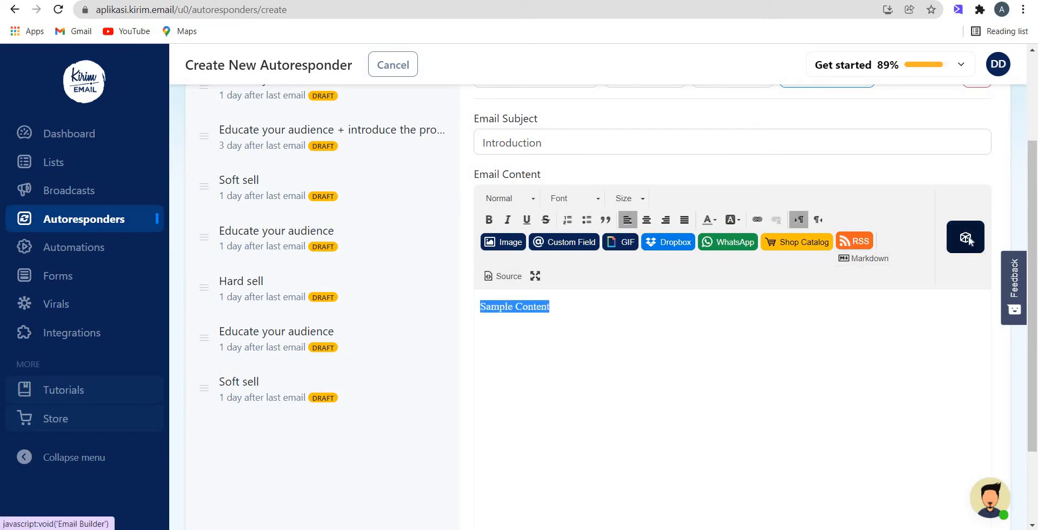
left_click(968, 239)
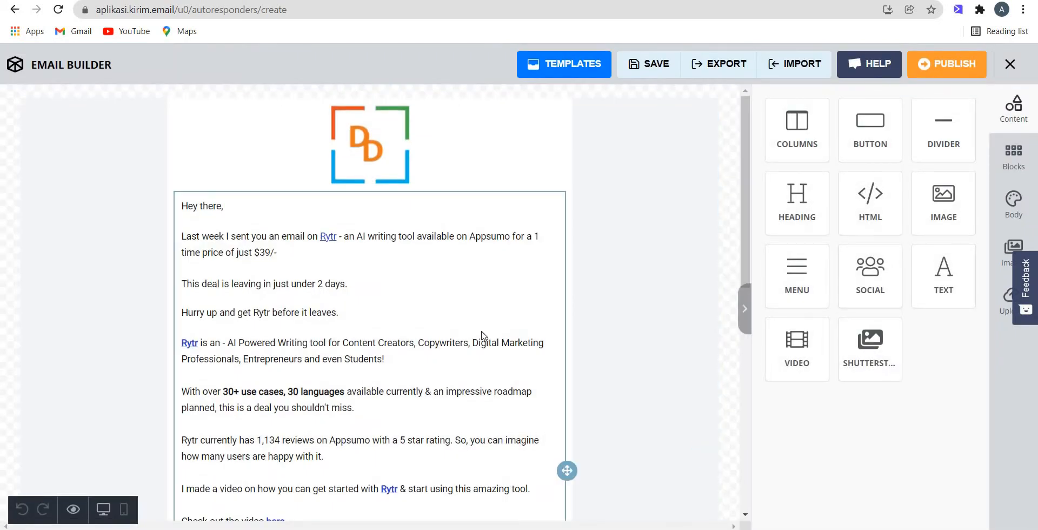
scroll(437, 303, "down", 4)
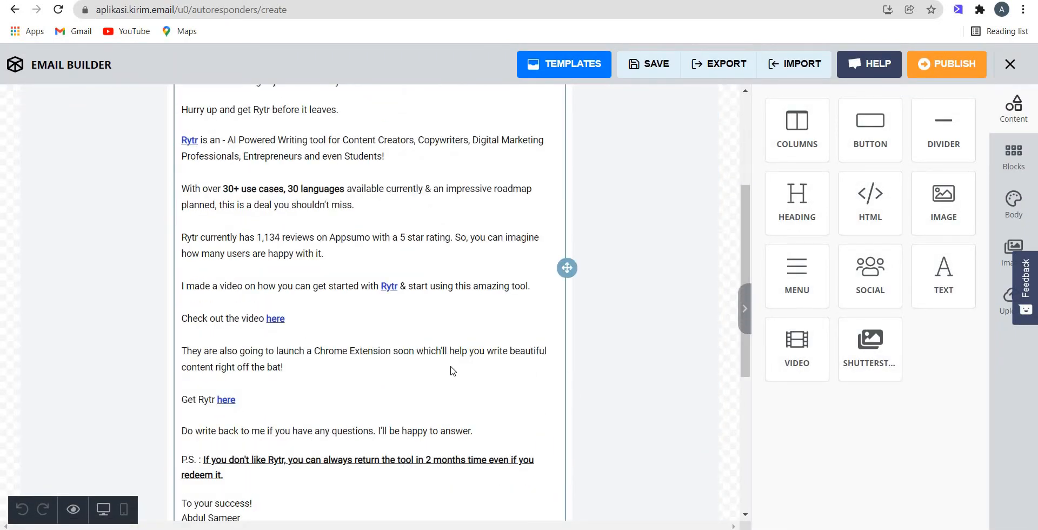
left_click(1009, 68)
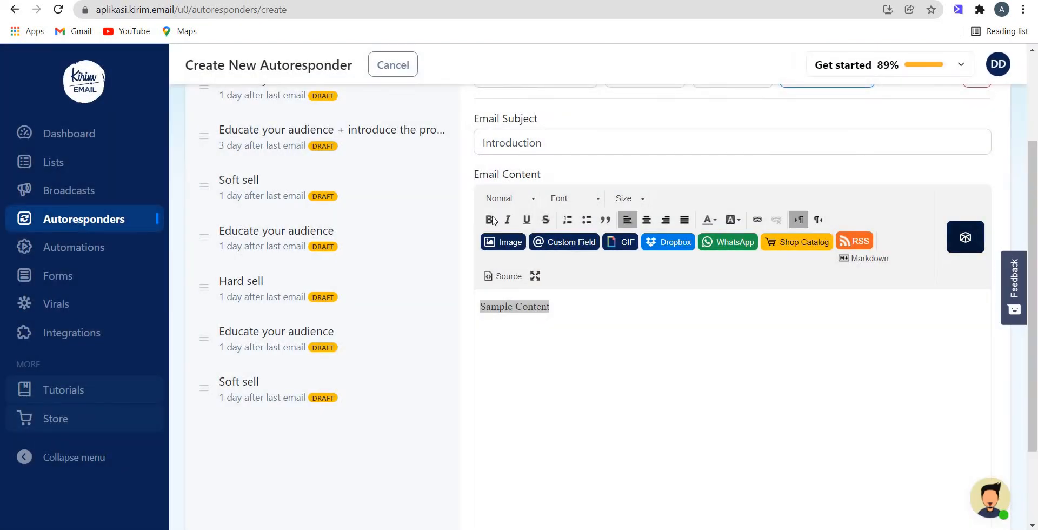
Step: Examine the Introduction email's sample text and the full list of preset emails in the sequence
scroll(373, 184, "up", 3)
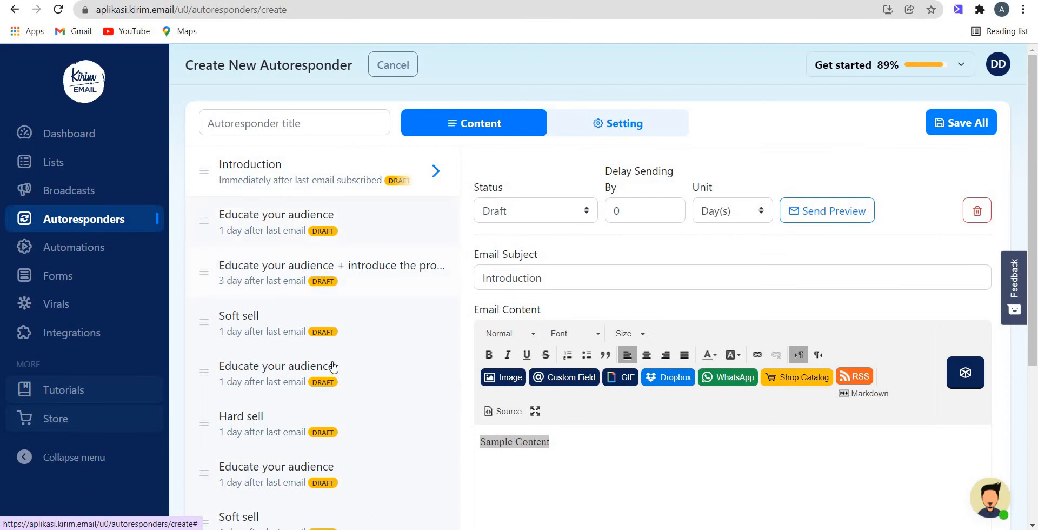
scroll(609, 329, "down", 3)
left_click(548, 312)
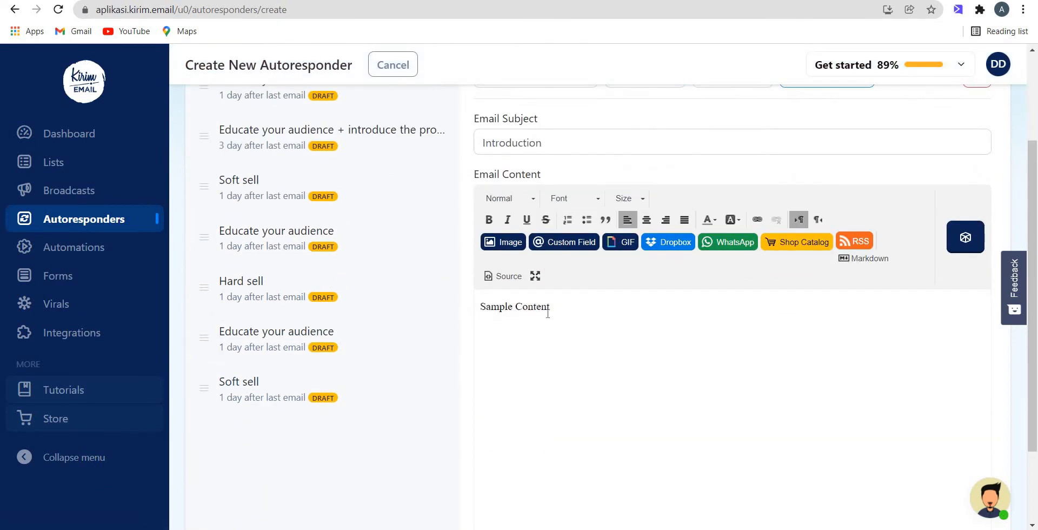
key("shift+Left")
key("shift+Left")
key("shift+Left")
key("shift+Left")
key("shift+Left")
key("shift+Left")
key("shift+Left")
key("shift+Left")
key("shift+Left")
key("shift+Left")
key("shift+Left")
key("shift+Left")
key("shift+Left")
key("shift+Left")
scroll(550, 326, "down", 2)
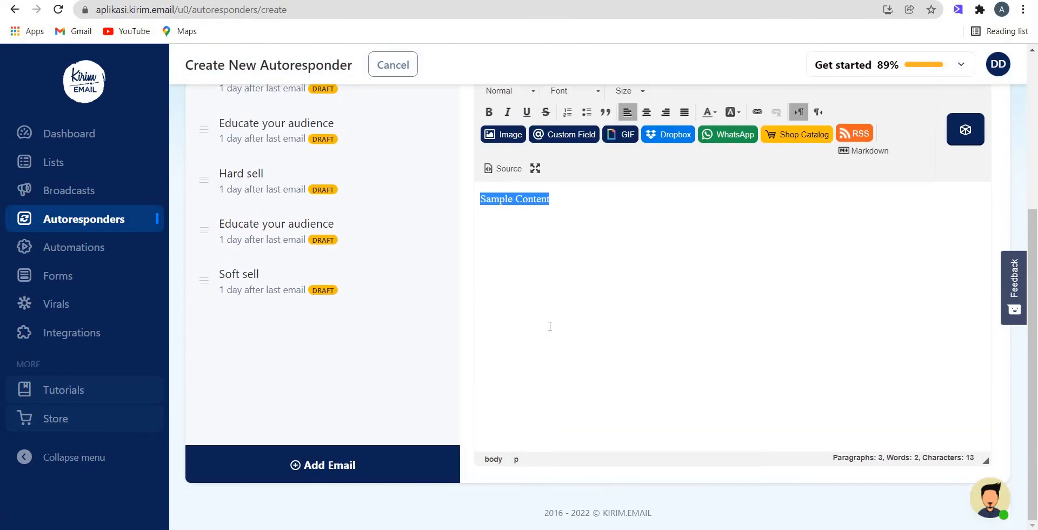
scroll(482, 320, "up", 5)
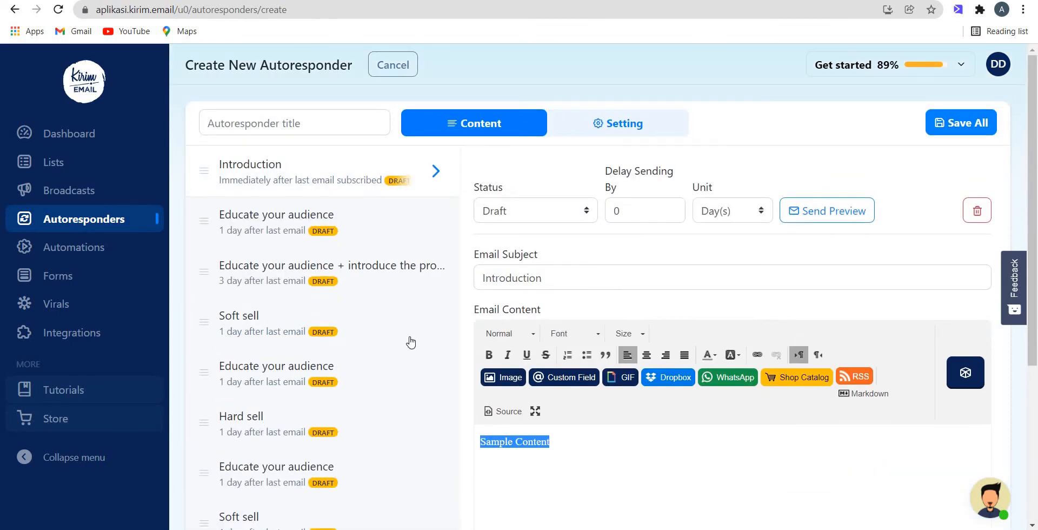
scroll(412, 342, "down", 4)
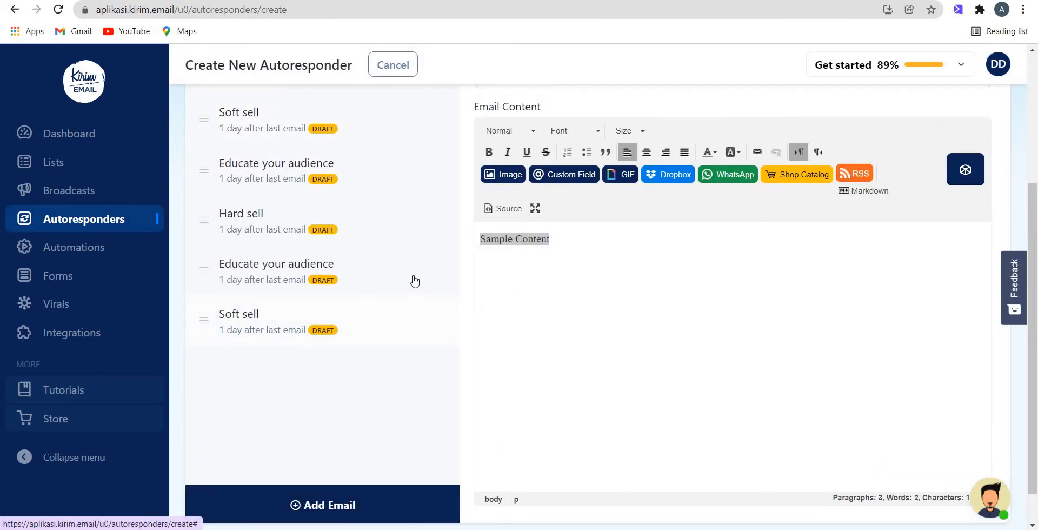
scroll(370, 350, "up", 4)
scroll(289, 422, "down", 3)
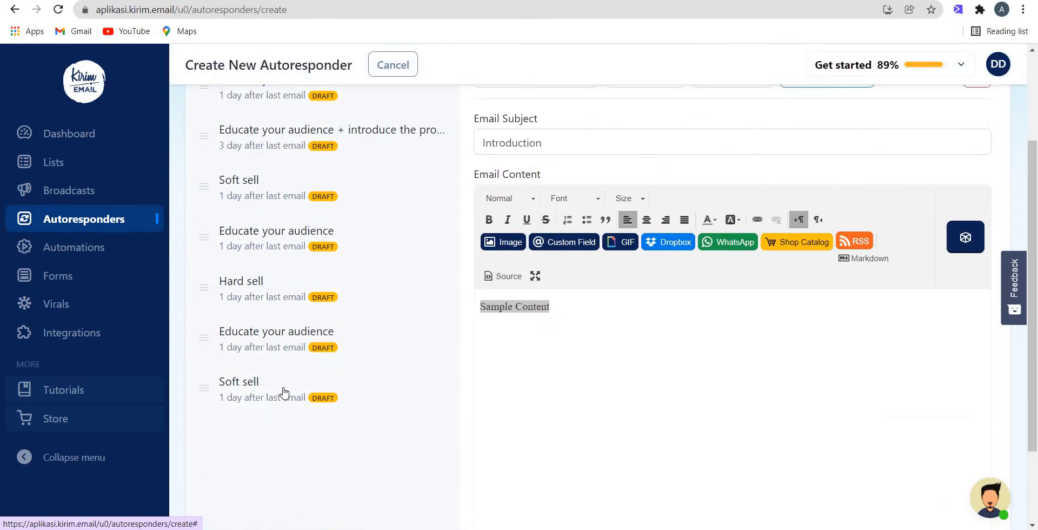
Step: Open the last Soft sell email and review its details within the sequence
left_click(283, 393)
scroll(979, 215, "up", 3)
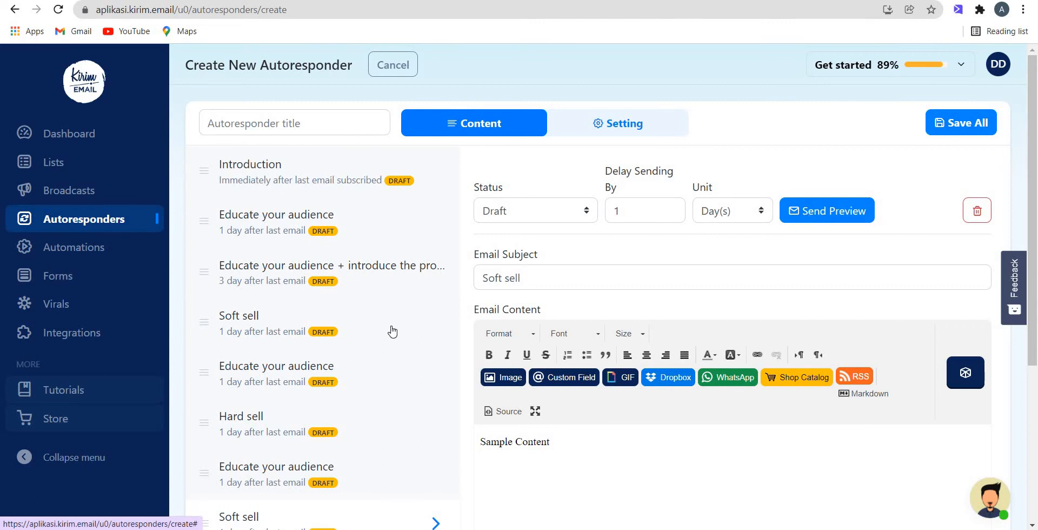
scroll(397, 344, "down", 5)
scroll(502, 260, "up", 5)
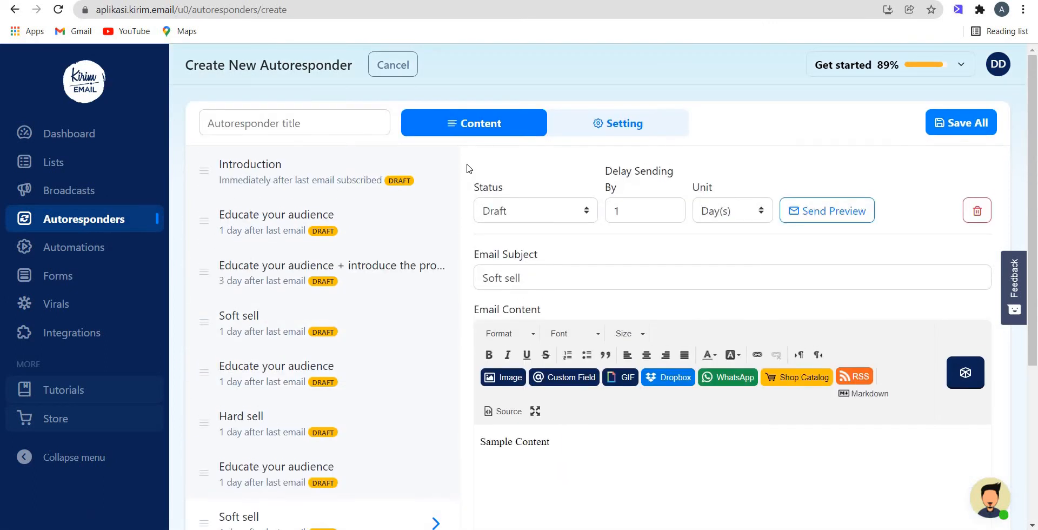
Step: In the autoresponder's settings, turn sending to existing recipients in the list on and back off
left_click(332, 128)
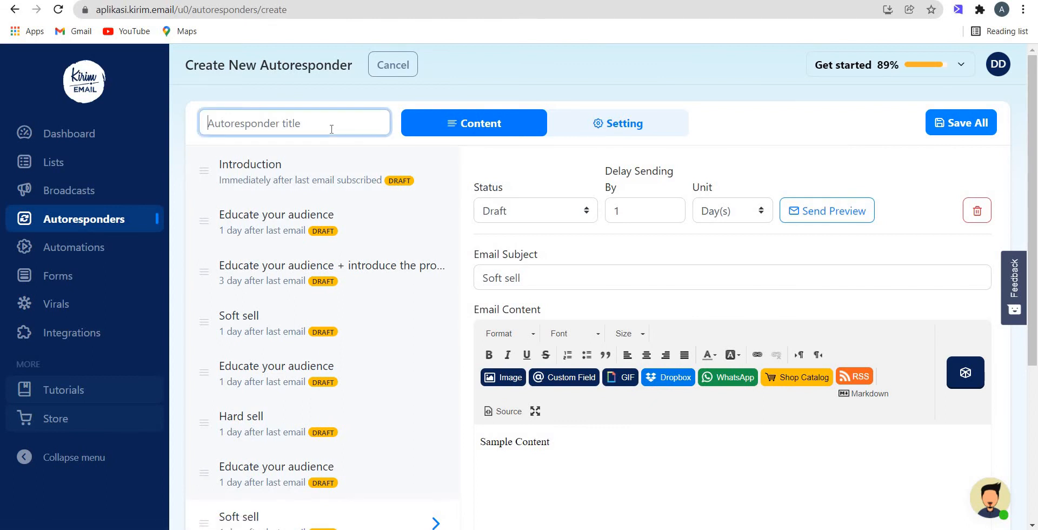
left_click(615, 124)
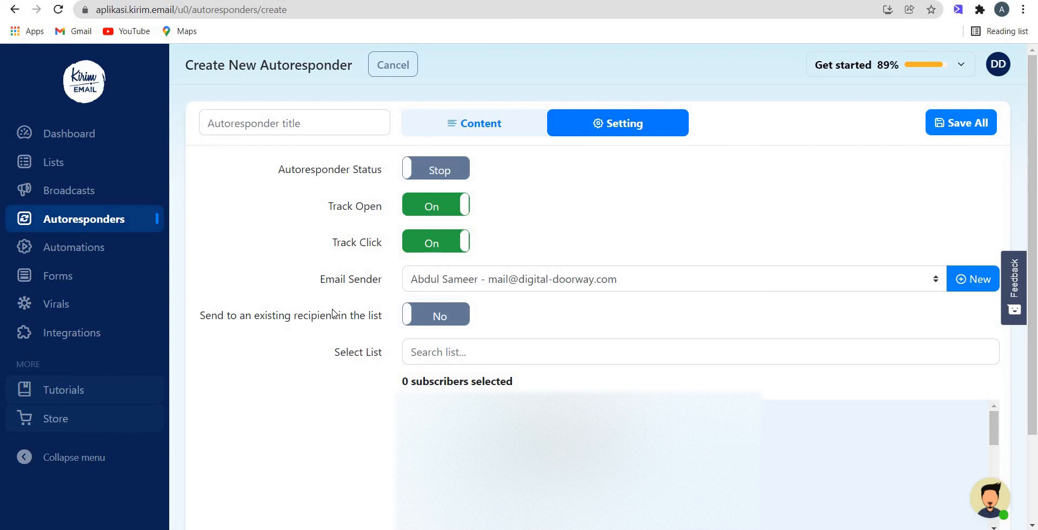
left_click(431, 314)
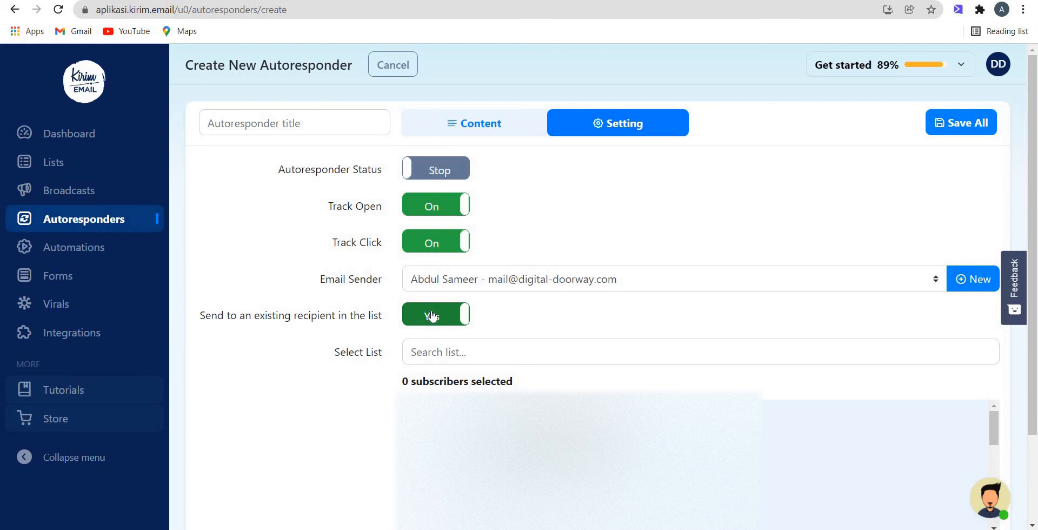
left_click(432, 316)
Step: Return to the autoresponder's content and review the last Soft sell email's body and subject
left_click(509, 135)
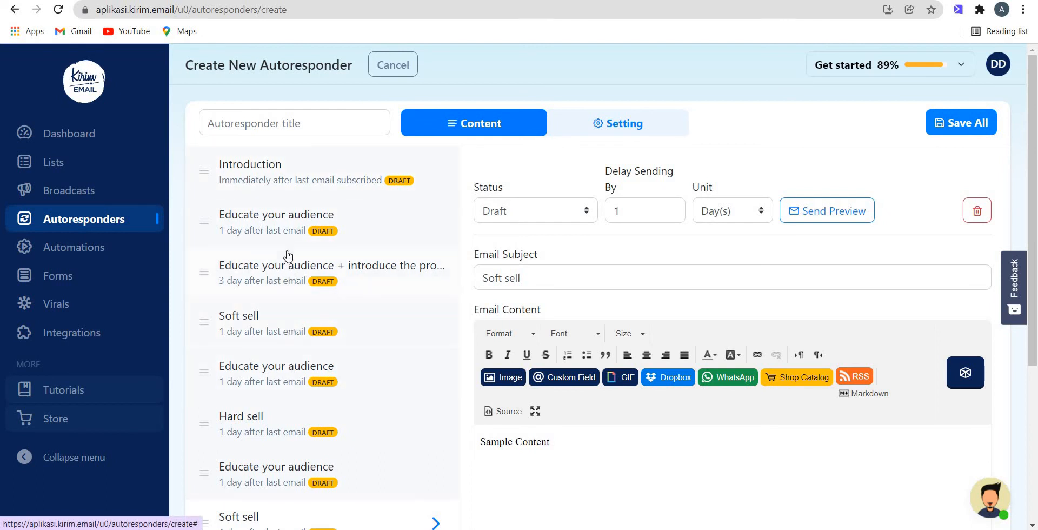
scroll(283, 389, "down", 5)
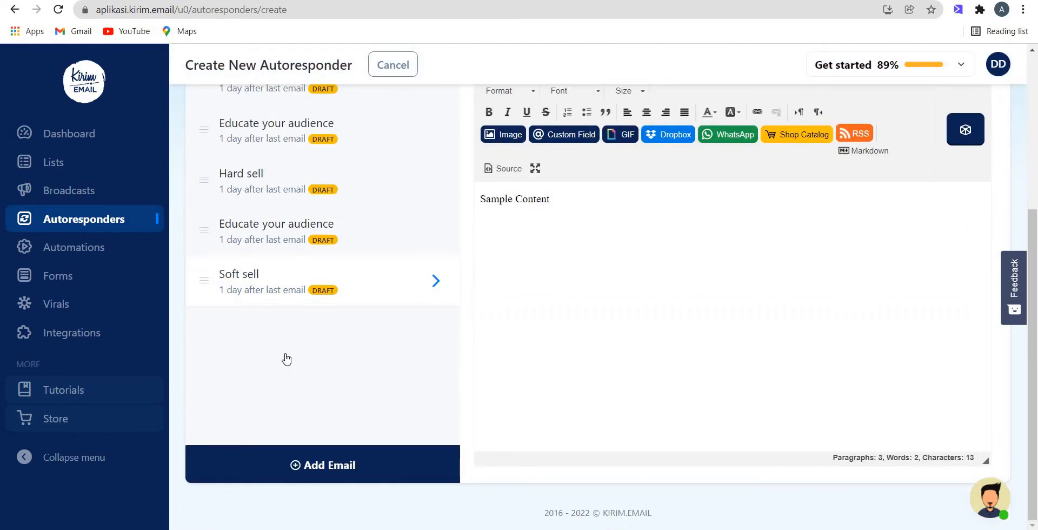
scroll(285, 359, "up", 5)
scroll(672, 415, "down", 3)
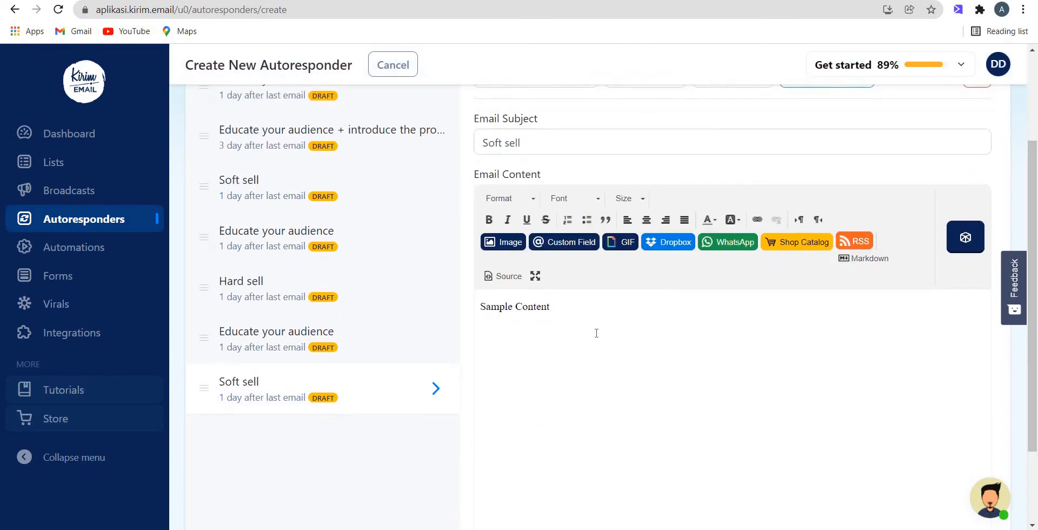
left_click(583, 319)
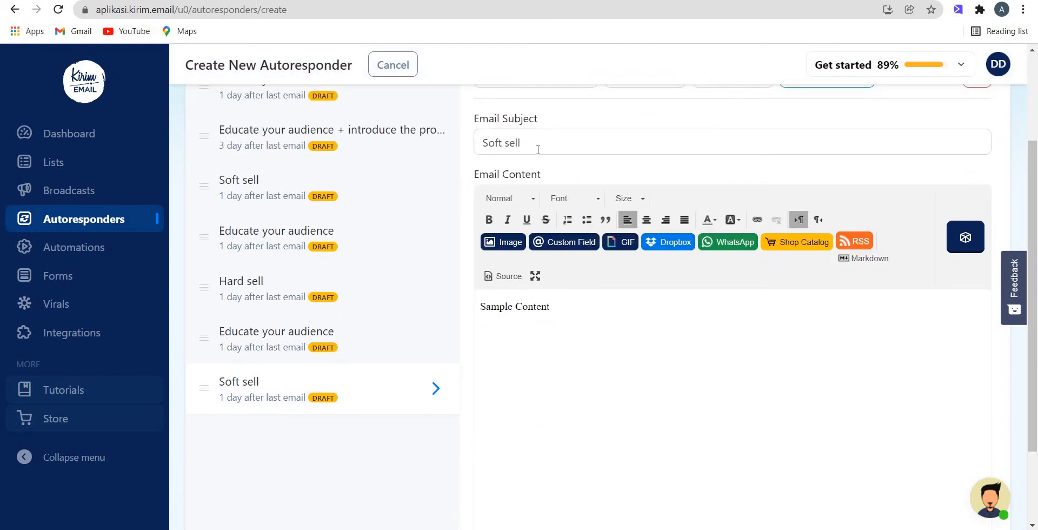
left_click_drag(538, 148, 514, 202)
scroll(533, 218, "up", 2)
scroll(537, 223, "up", 1)
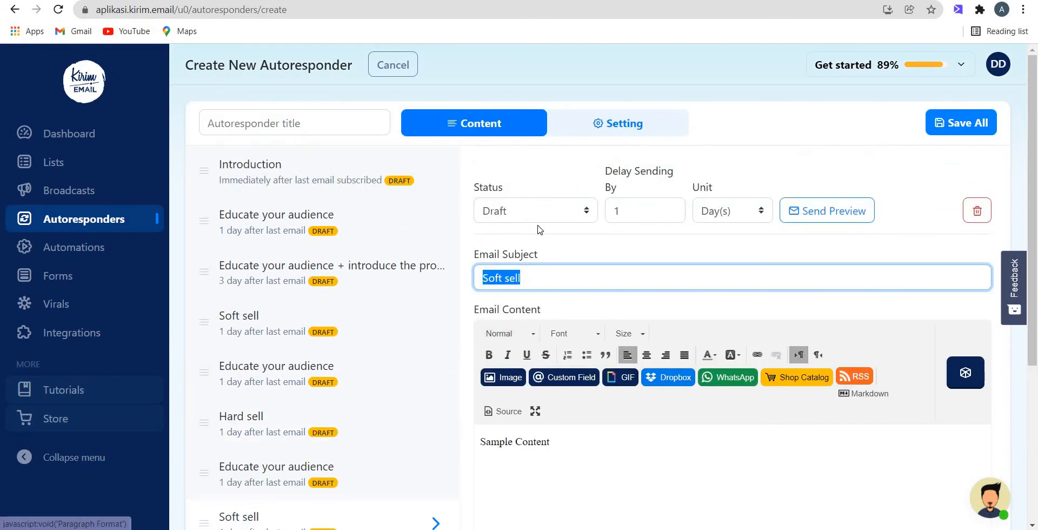
Step: Check the status, sending delay and delay unit options of the last Soft sell email without changing them
left_click(540, 213)
left_click(625, 215)
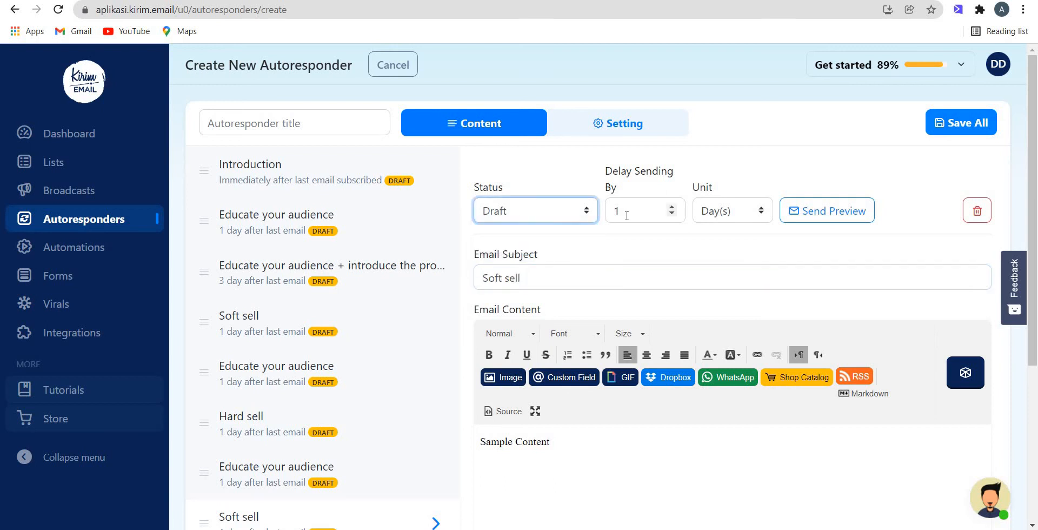
left_click(671, 210)
left_click(718, 213)
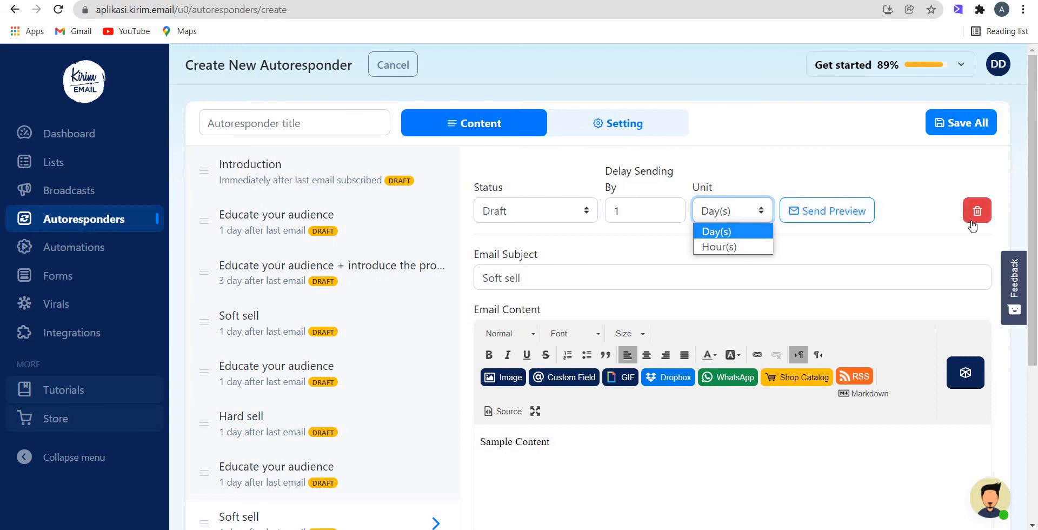
left_click(309, 208)
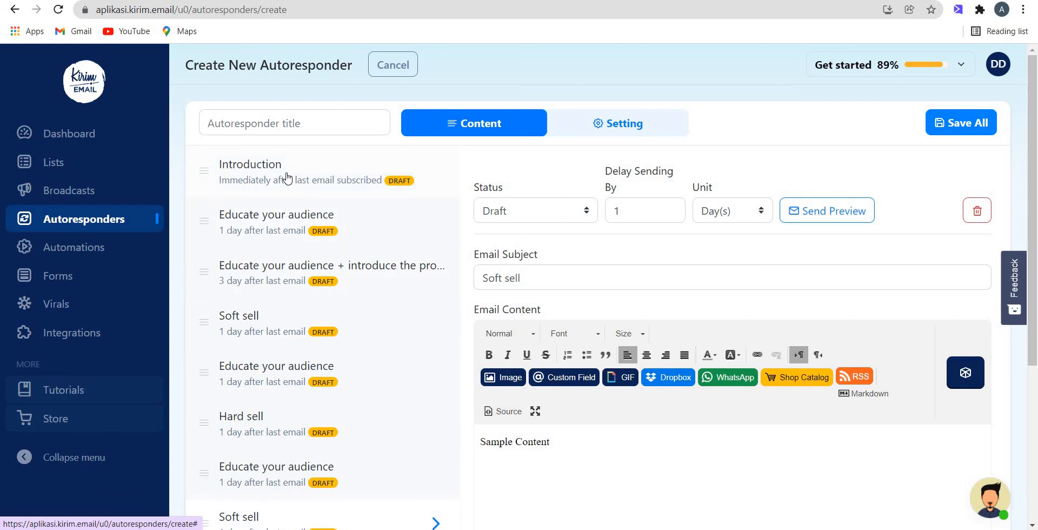
Step: Review the first Educate your audience email, the one introducing the product, and the rest of the sequence
left_click(276, 221)
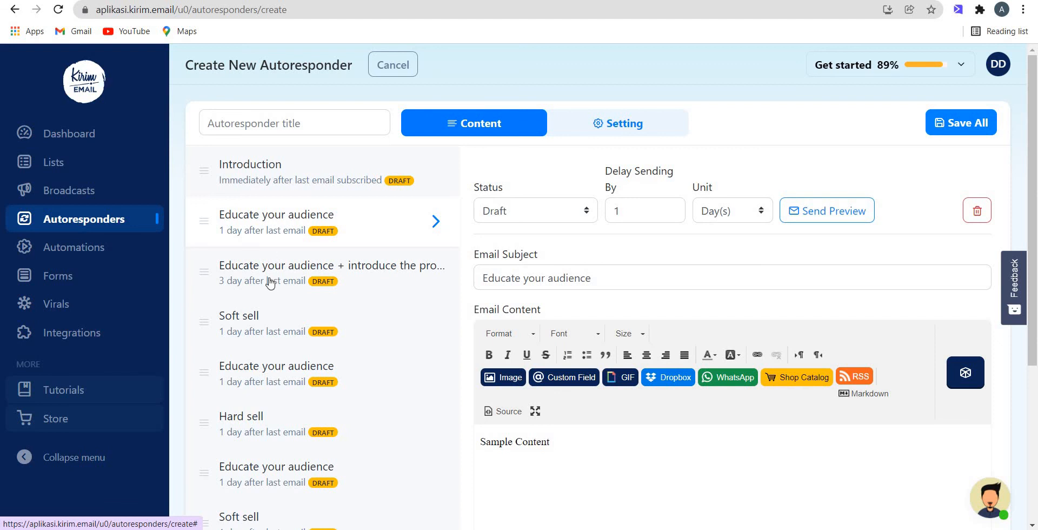
left_click(348, 292)
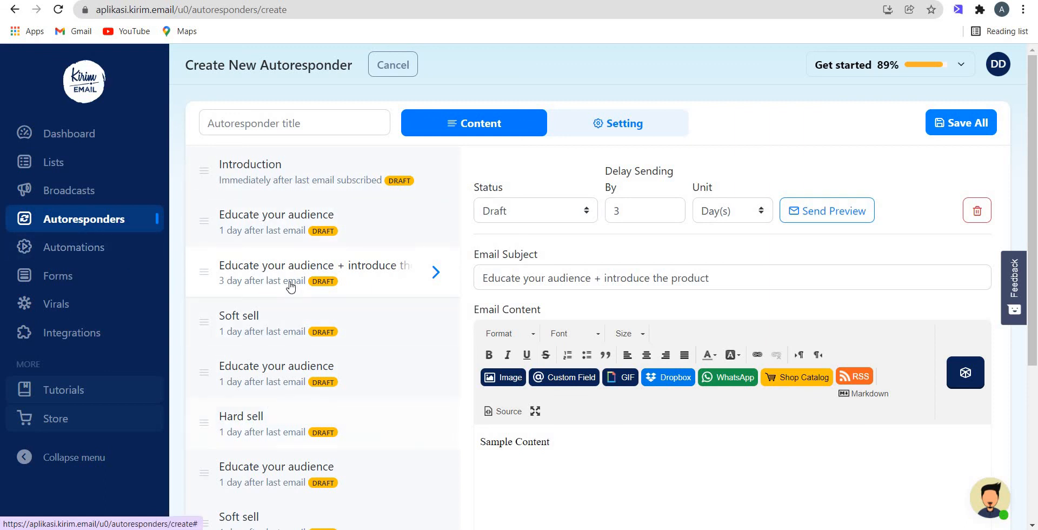
scroll(282, 394, "down", 3)
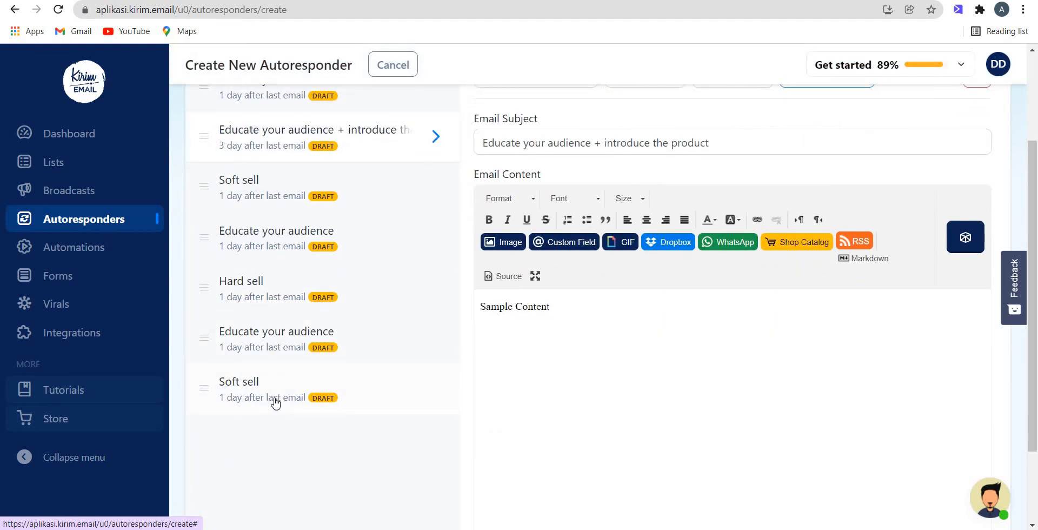
scroll(275, 401, "up", 3)
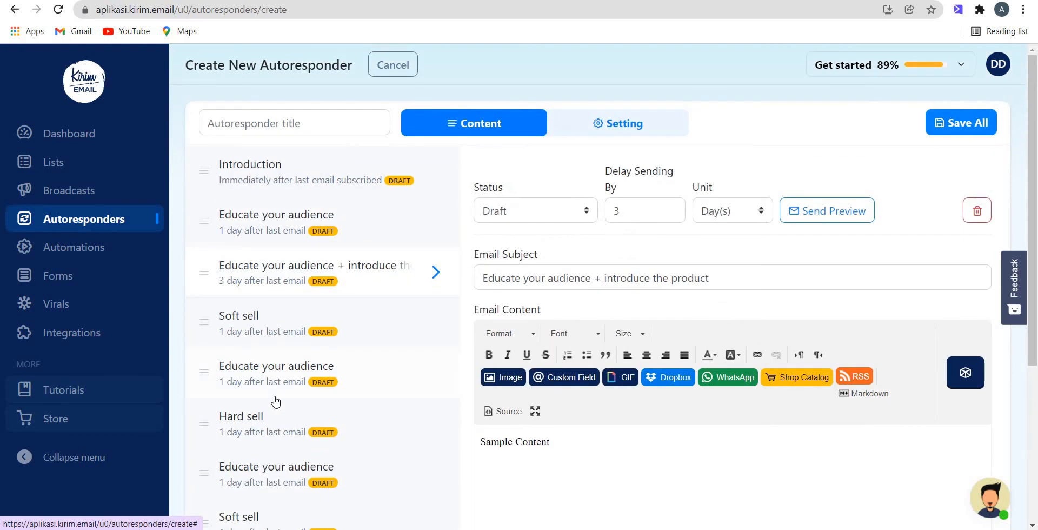